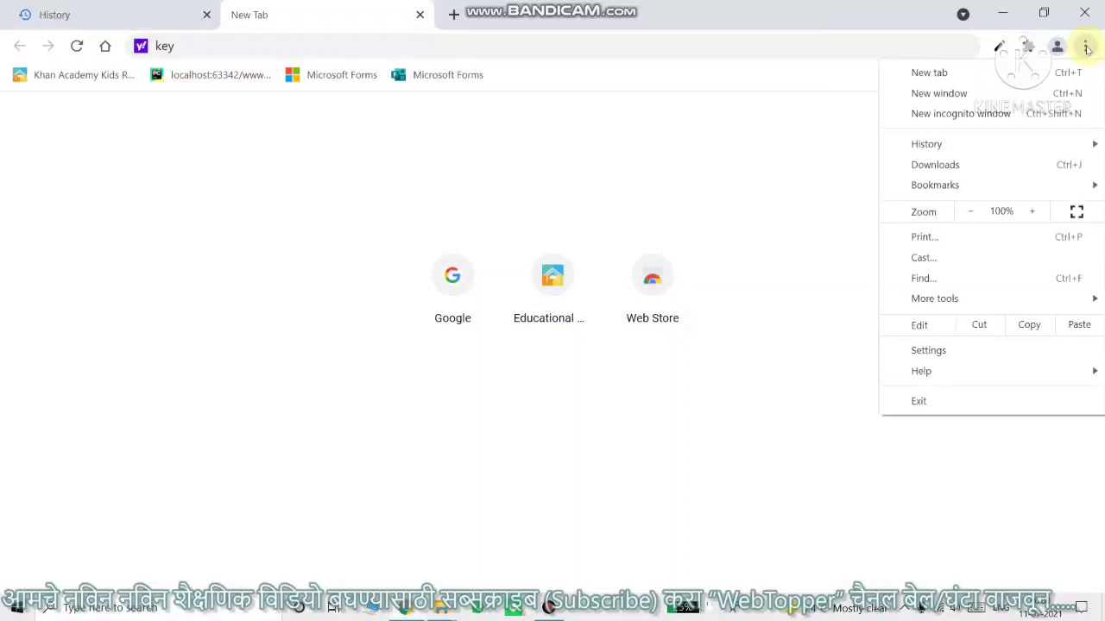
Open the full browsing history page and look through the list of visited pages.
{"action": "mouse_move", "coordinate": [961, 143]}
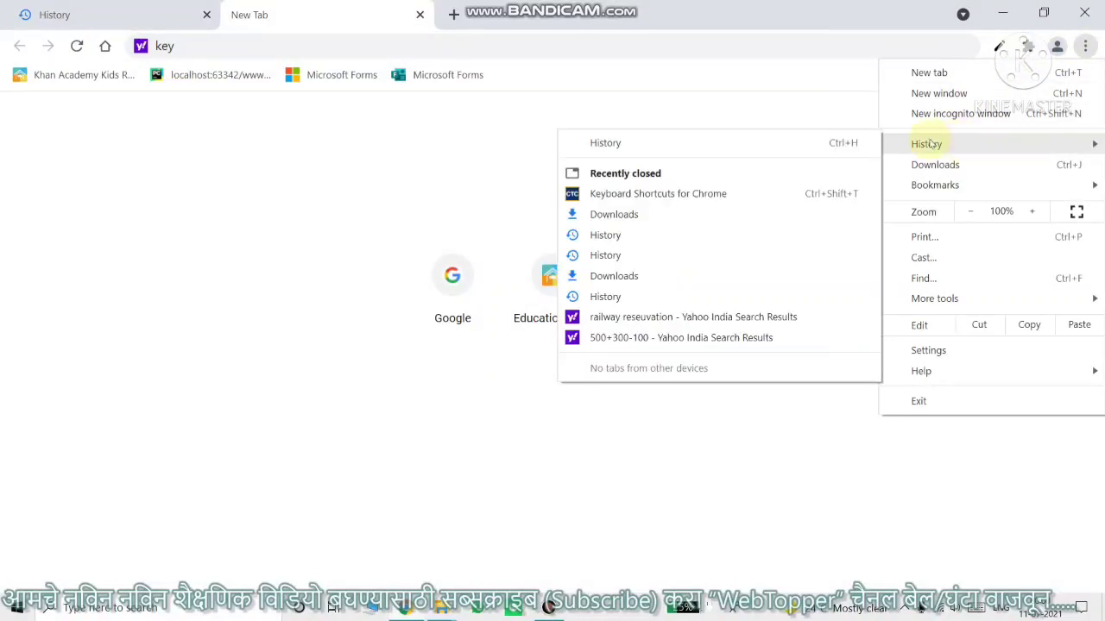
{"action": "left_click", "coordinate": [850, 145]}
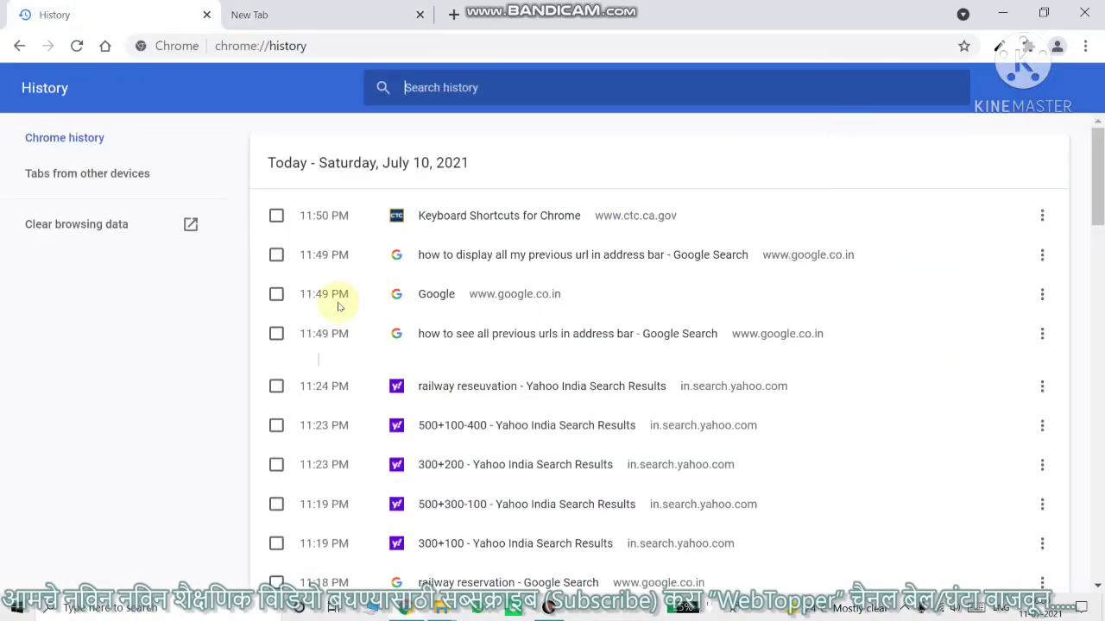
{"action": "scroll", "coordinate": [670, 444], "scroll_direction": "down", "scroll_amount": 1}
{"action": "scroll", "coordinate": [669, 445], "scroll_direction": "down", "scroll_amount": 3}
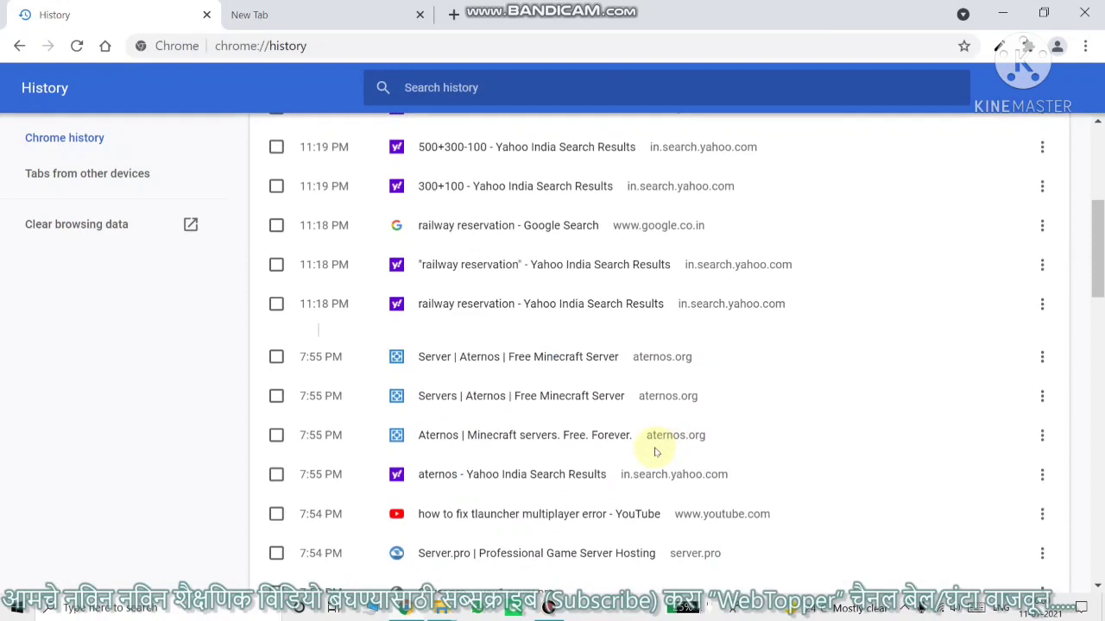
{"action": "scroll", "coordinate": [658, 444], "scroll_direction": "up", "scroll_amount": 5}
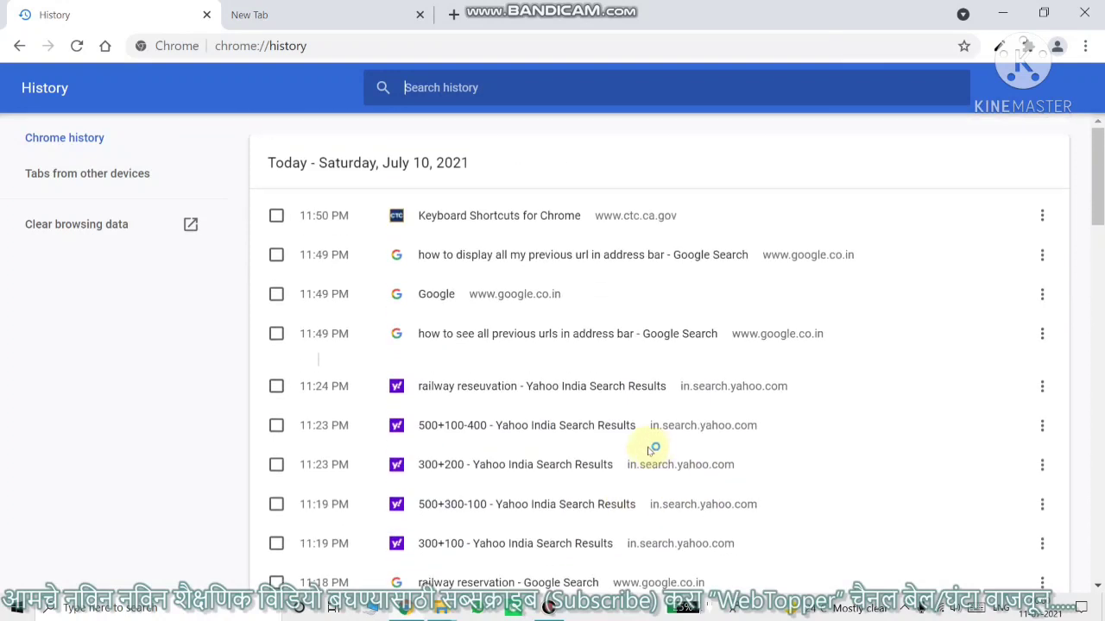
Select the history entries Keyboard Shortcuts for Chrome, Google (11:49 PM), railway reseuvation and 300+200.
{"action": "left_click", "coordinate": [277, 216]}
{"action": "left_click", "coordinate": [276, 294]}
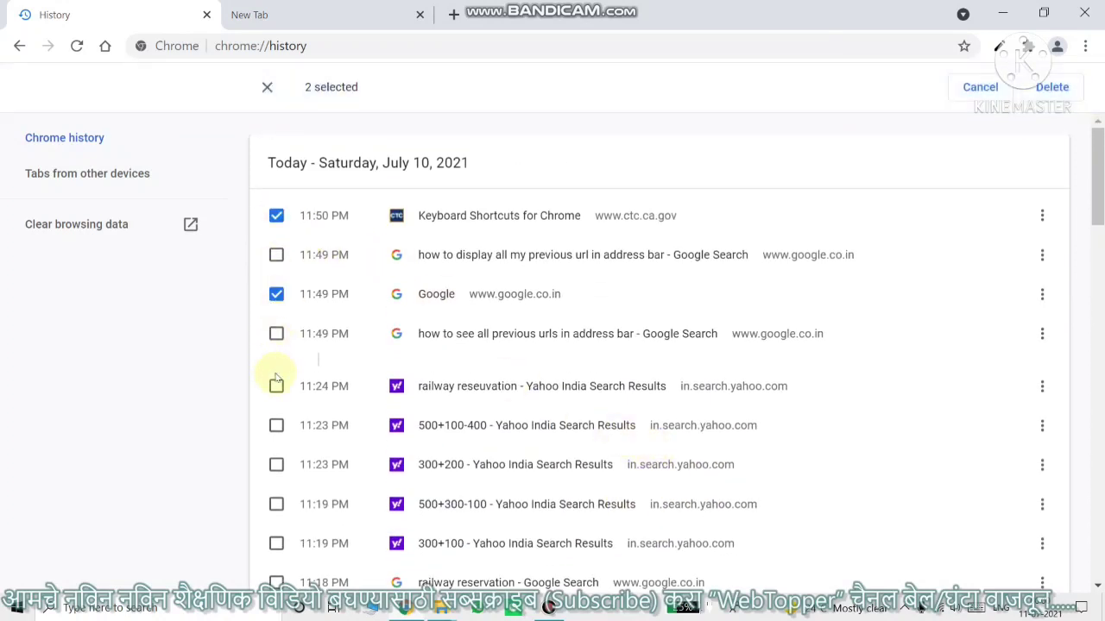
{"action": "left_click", "coordinate": [276, 386]}
{"action": "left_click", "coordinate": [276, 464]}
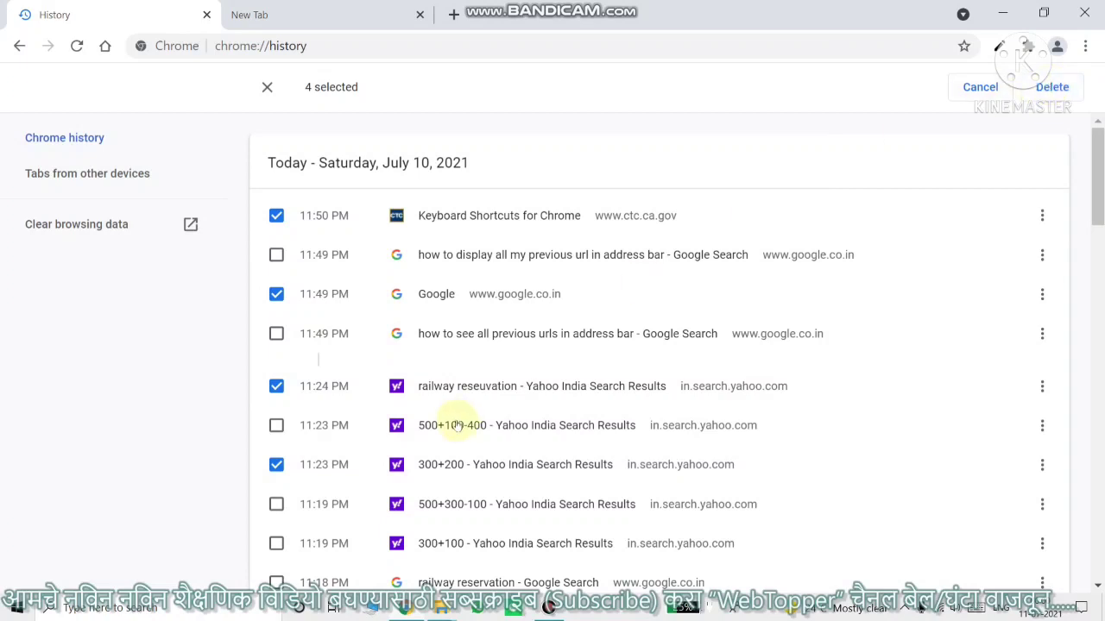
{"action": "scroll", "coordinate": [466, 394], "scroll_direction": "down", "scroll_amount": 7}
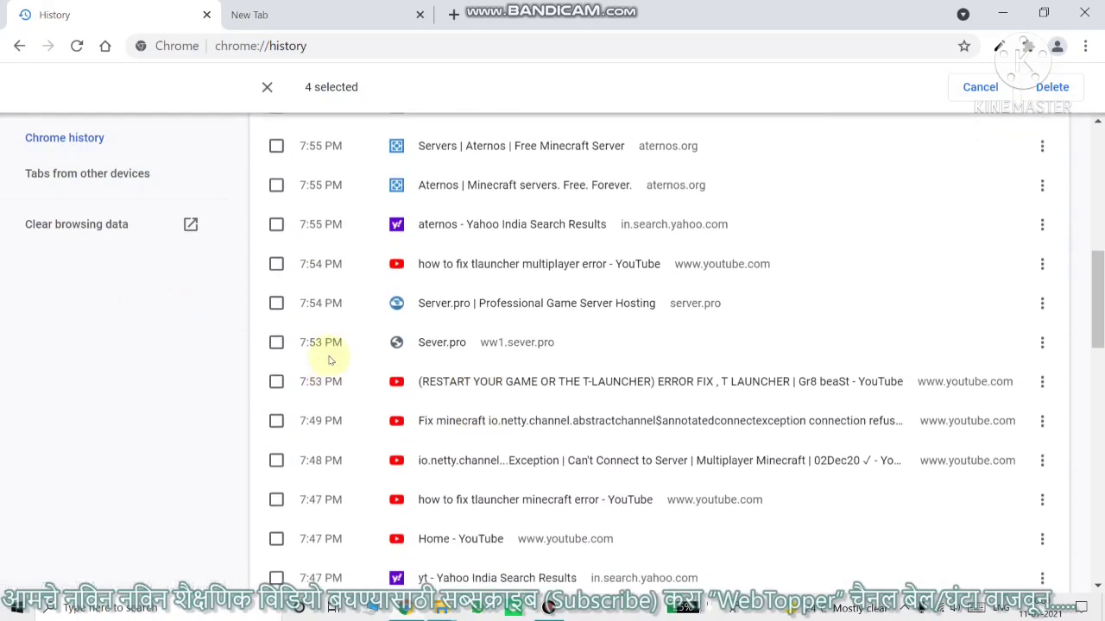
Deselect the four marked entries in the history list.
{"action": "scroll", "coordinate": [328, 358], "scroll_direction": "up", "scroll_amount": 7}
{"action": "left_click", "coordinate": [276, 216]}
{"action": "left_click", "coordinate": [276, 295]}
{"action": "left_click", "coordinate": [276, 386]}
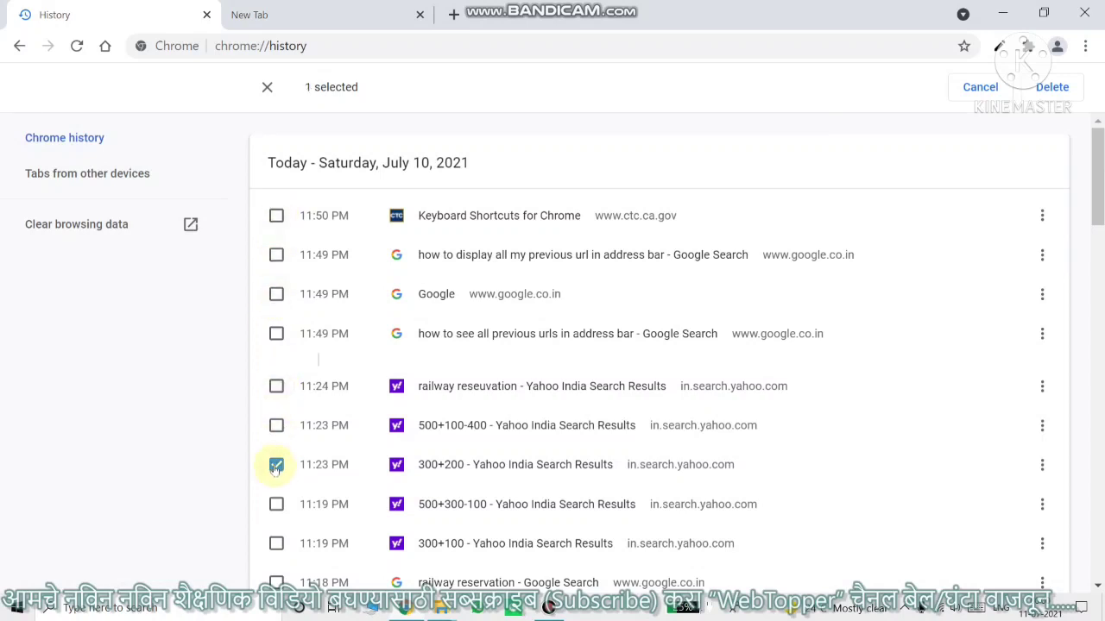
{"action": "left_click", "coordinate": [276, 464]}
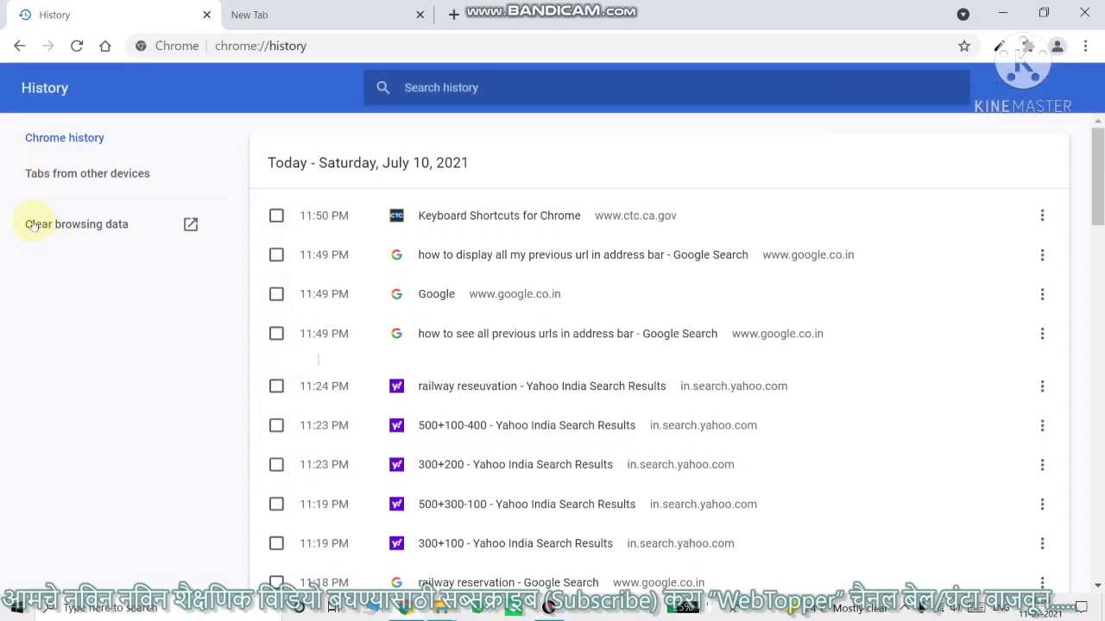
Open the Clear browsing data options and also include Passwords and other sign-in data and Site Settings.
{"action": "left_click", "coordinate": [100, 227]}
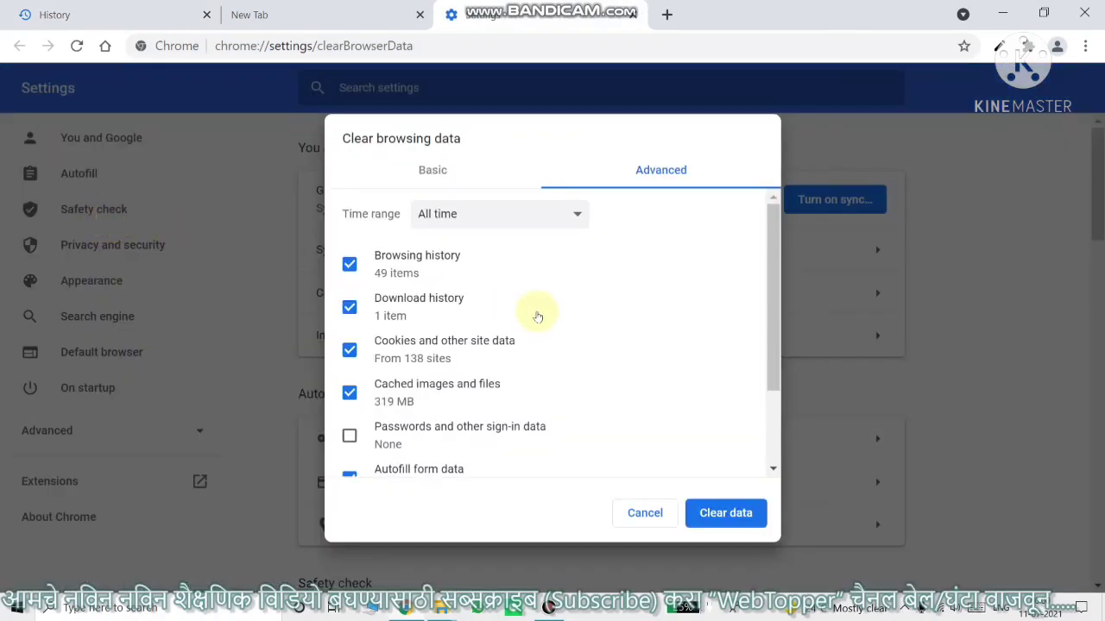
{"action": "left_click_drag", "start_coordinate": [777, 353], "coordinate": [774, 328]}
{"action": "scroll", "coordinate": [507, 402], "scroll_direction": "down", "scroll_amount": 2}
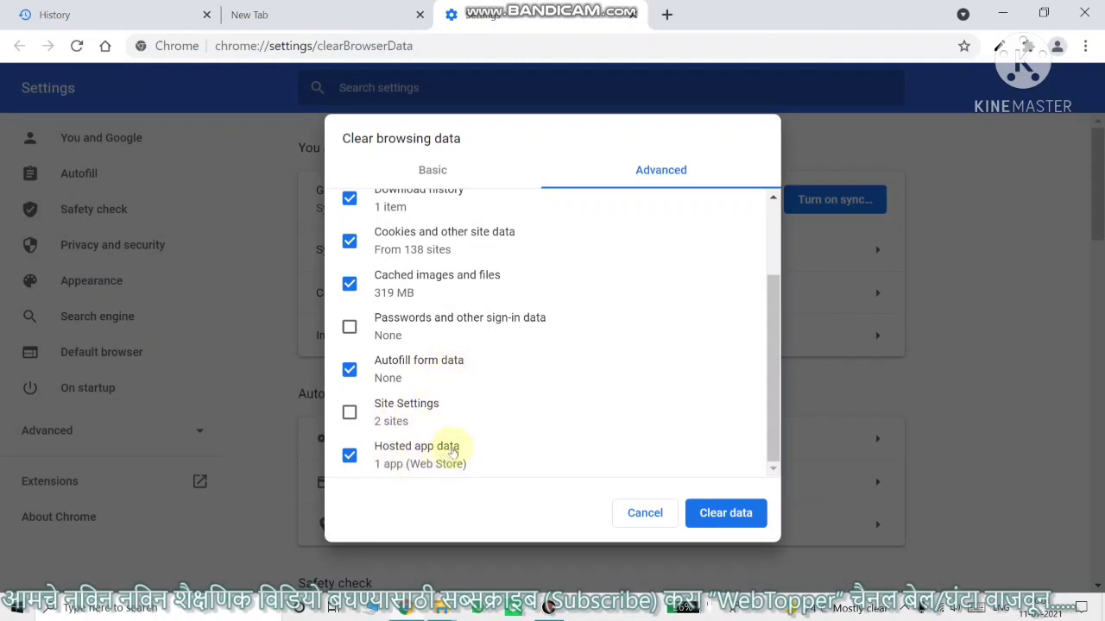
{"action": "scroll", "coordinate": [493, 424], "scroll_direction": "up", "scroll_amount": 3}
{"action": "scroll", "coordinate": [488, 395], "scroll_direction": "down", "scroll_amount": 2}
{"action": "left_click", "coordinate": [349, 329]}
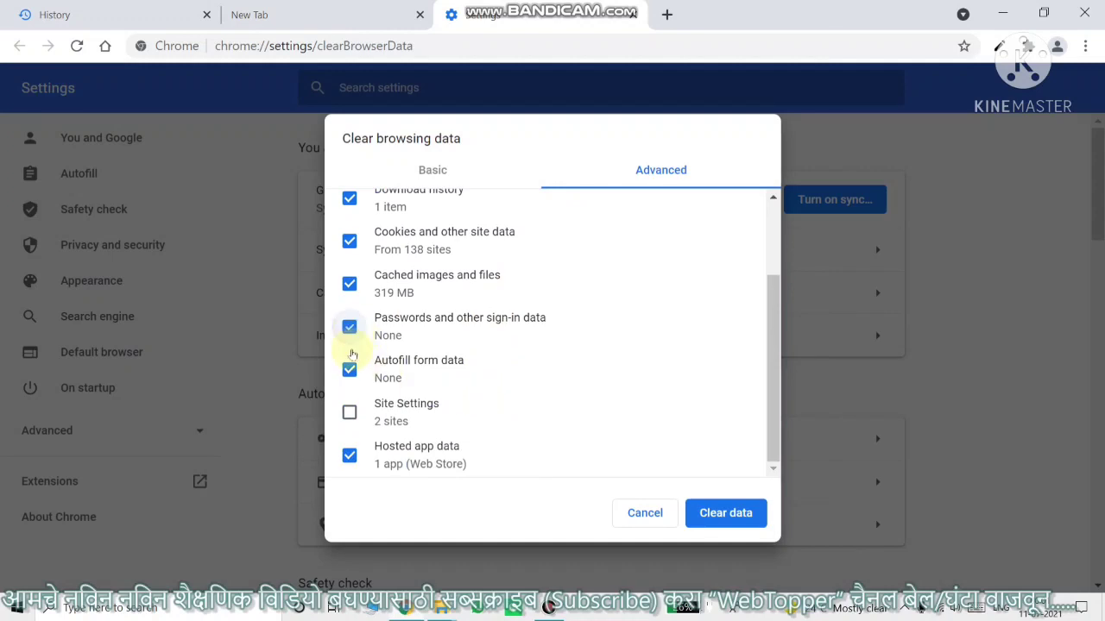
{"action": "left_click", "coordinate": [349, 412]}
Choose All time as the time range for clearing browsing data.
{"action": "scroll", "coordinate": [509, 409], "scroll_direction": "up", "scroll_amount": 2}
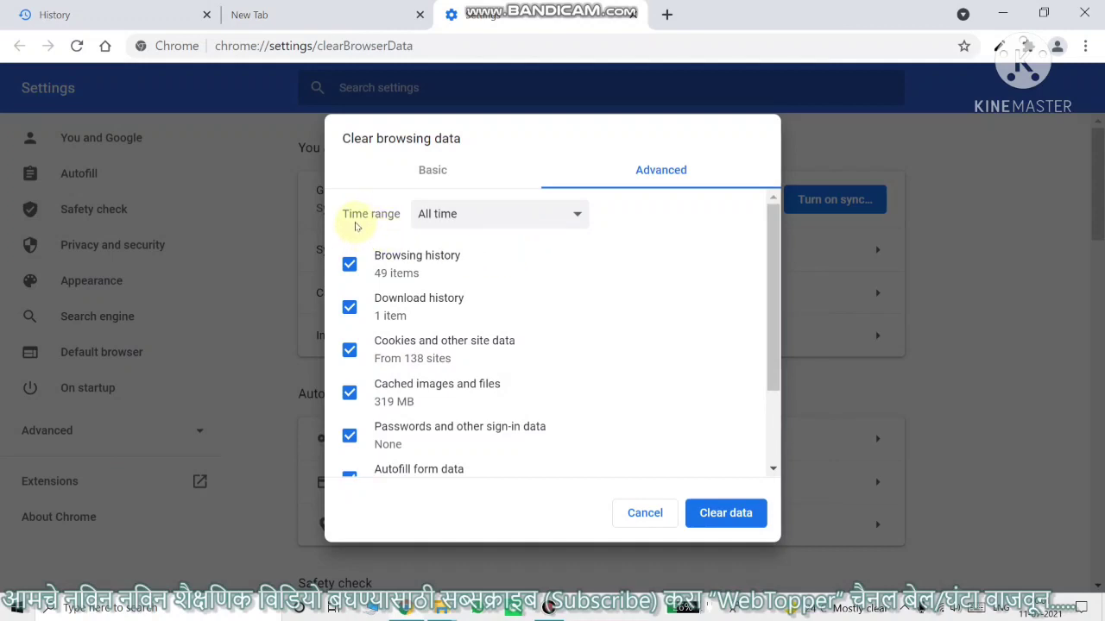
{"action": "left_click", "coordinate": [464, 219]}
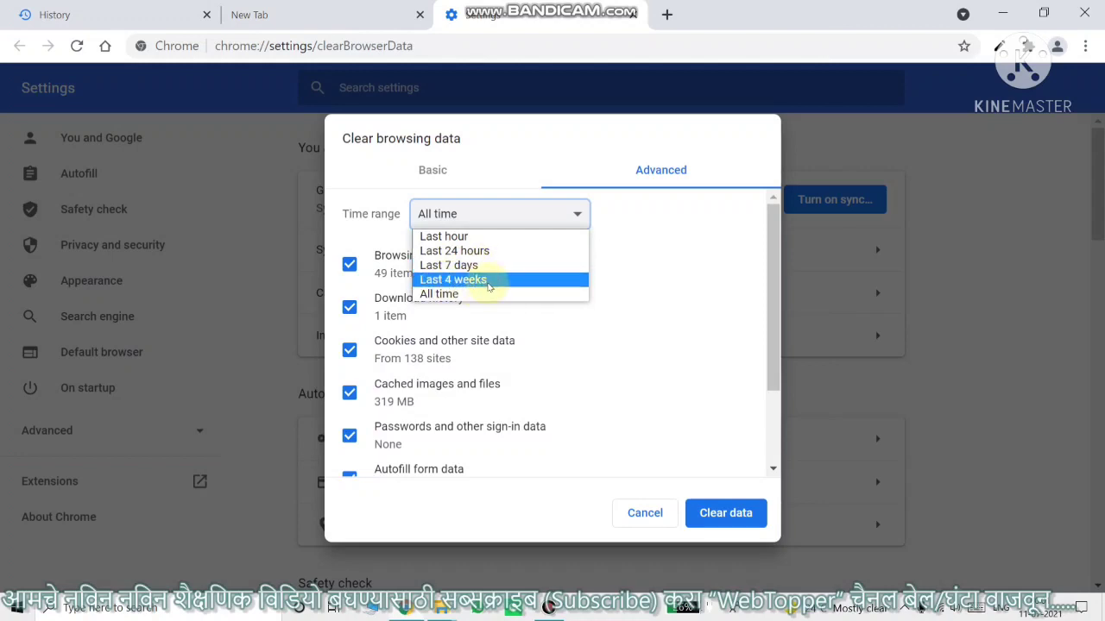
{"action": "left_click", "coordinate": [446, 297]}
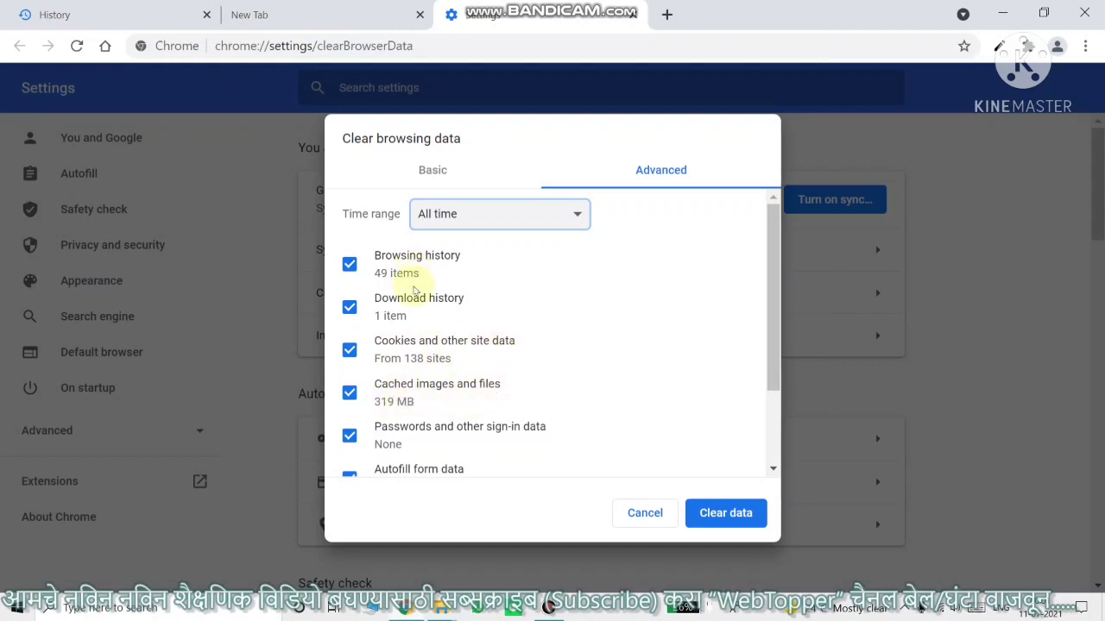
Exclude and re-include Passwords and other sign-in data, and do the same for Autofill form data.
{"action": "scroll", "coordinate": [420, 302], "scroll_direction": "down", "scroll_amount": 1}
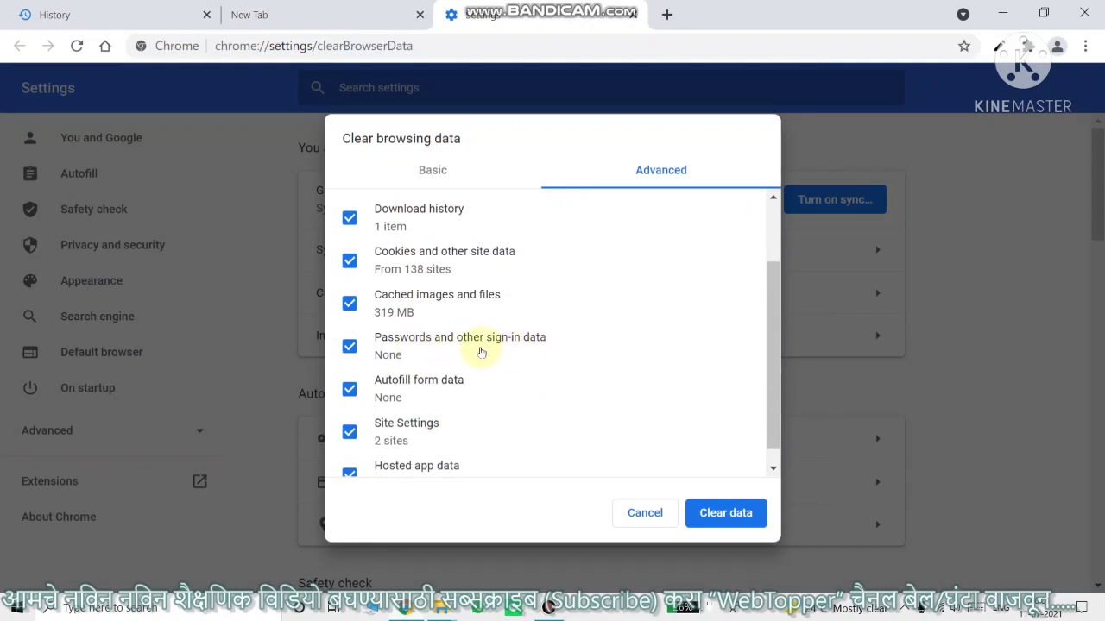
{"action": "left_click", "coordinate": [349, 347]}
{"action": "left_click", "coordinate": [350, 348]}
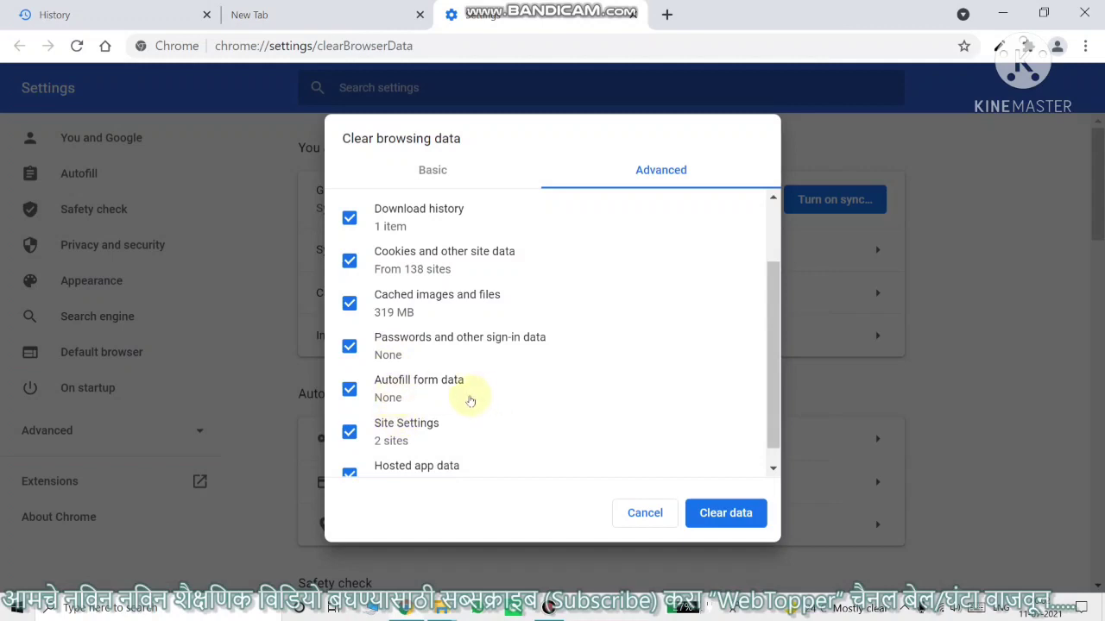
{"action": "scroll", "coordinate": [435, 397], "scroll_direction": "down", "scroll_amount": 1}
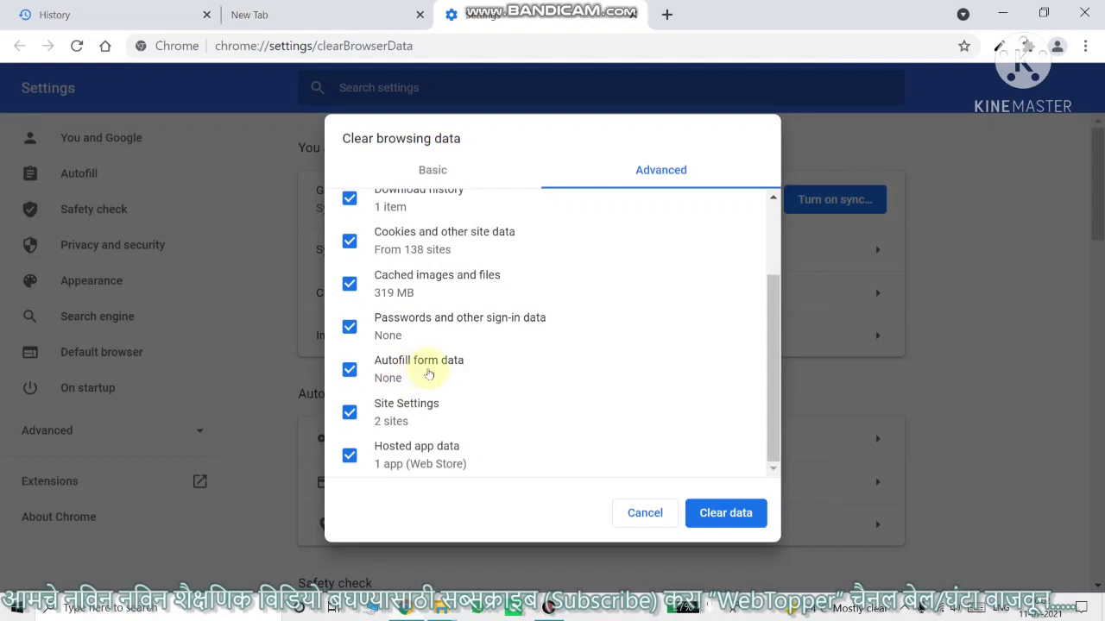
{"action": "left_click", "coordinate": [349, 373]}
{"action": "left_click", "coordinate": [351, 371]}
Review all data categories marked for clearing, from Browsing history down to Hosted app data.
{"action": "scroll", "coordinate": [569, 409], "scroll_direction": "up", "scroll_amount": 3}
{"action": "scroll", "coordinate": [444, 388], "scroll_direction": "down", "scroll_amount": 3}
{"action": "scroll", "coordinate": [479, 432], "scroll_direction": "up", "scroll_amount": 3}
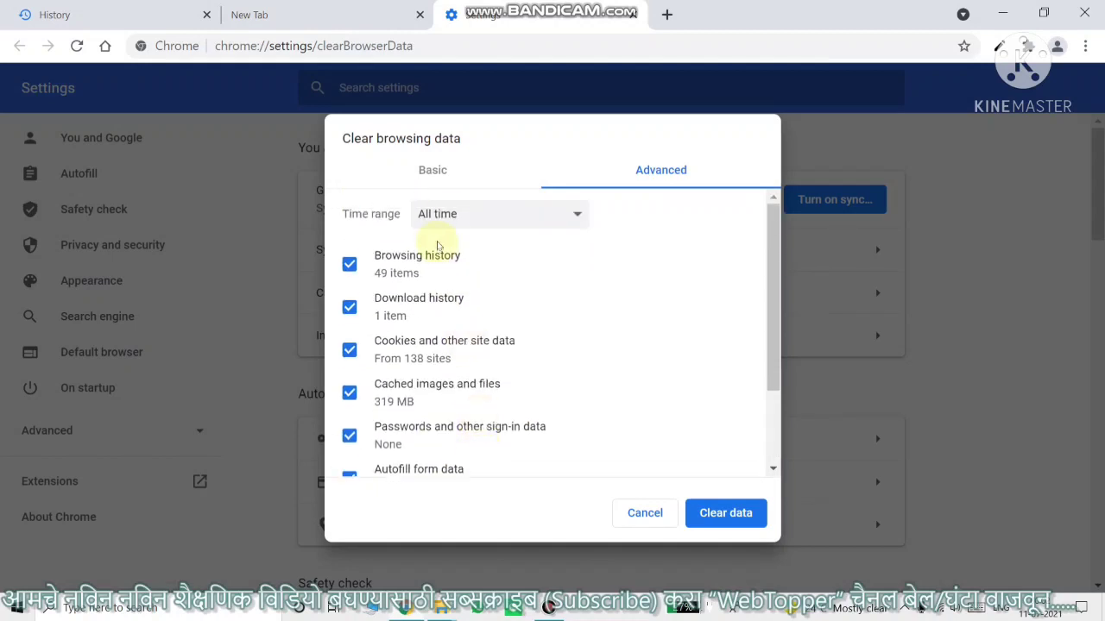
{"action": "scroll", "coordinate": [487, 411], "scroll_direction": "down", "scroll_amount": 3}
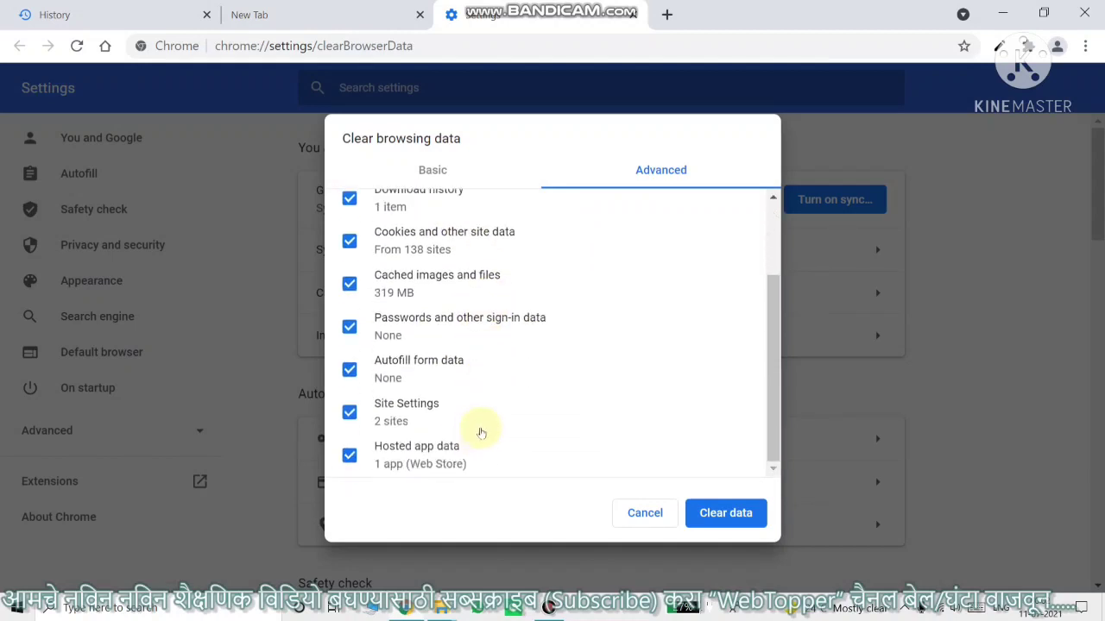
{"action": "scroll", "coordinate": [482, 432], "scroll_direction": "up", "scroll_amount": 3}
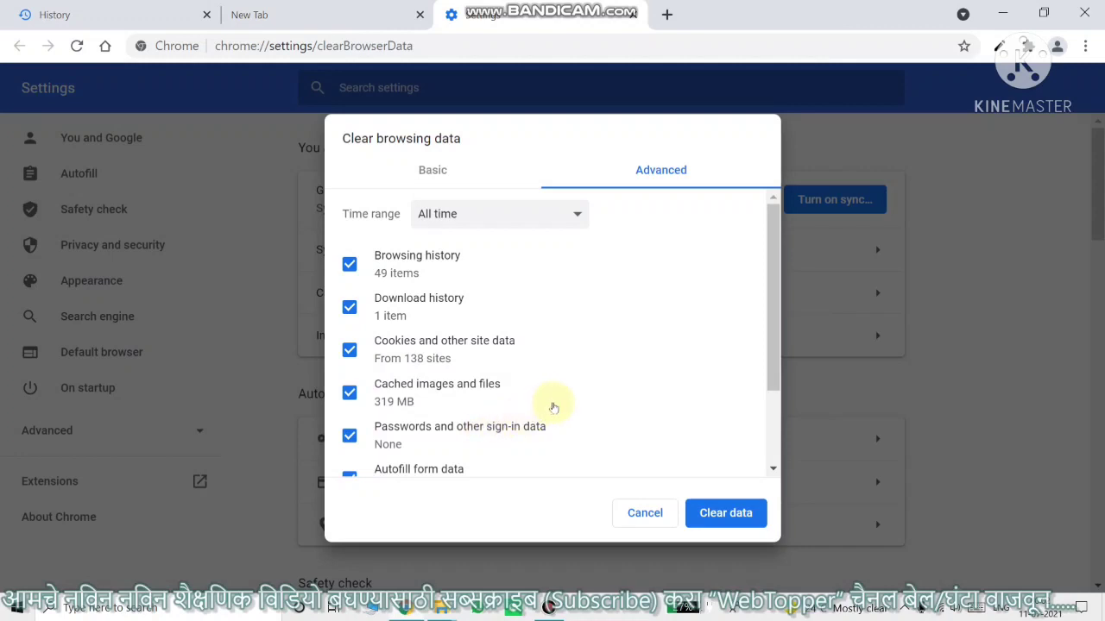
{"action": "left_click_drag", "start_coordinate": [773, 393], "coordinate": [770, 334]}
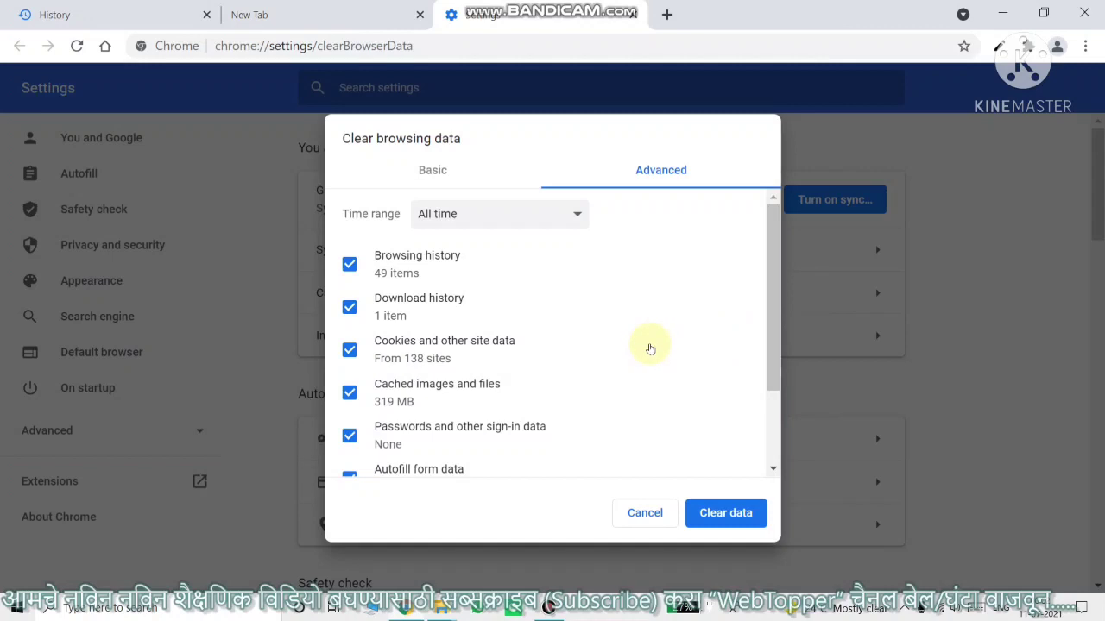
{"action": "mouse_move", "coordinate": [775, 333]}
{"action": "left_mouse_down"}
{"action": "mouse_move", "coordinate": [779, 409]}
{"action": "mouse_move", "coordinate": [771, 349]}
{"action": "left_mouse_up"}
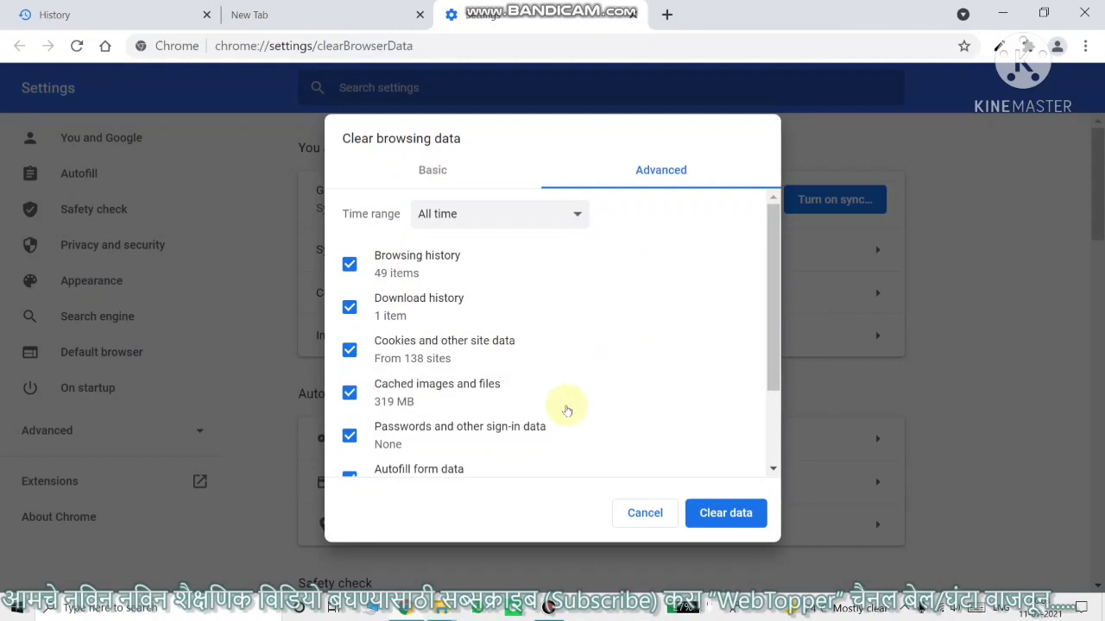
{"action": "mouse_move", "coordinate": [772, 334]}
{"action": "left_mouse_down"}
{"action": "mouse_move", "coordinate": [767, 419]}
{"action": "mouse_move", "coordinate": [752, 332]}
{"action": "left_mouse_up"}
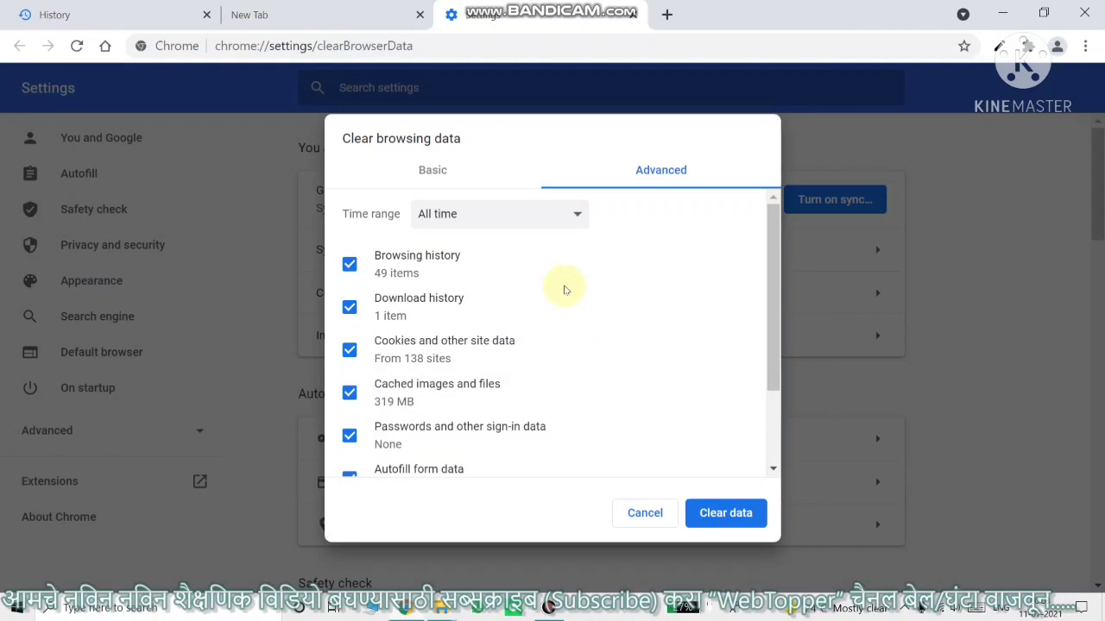
Pick All time as the time range again and clear all the selected browsing data.
{"action": "left_click", "coordinate": [452, 216]}
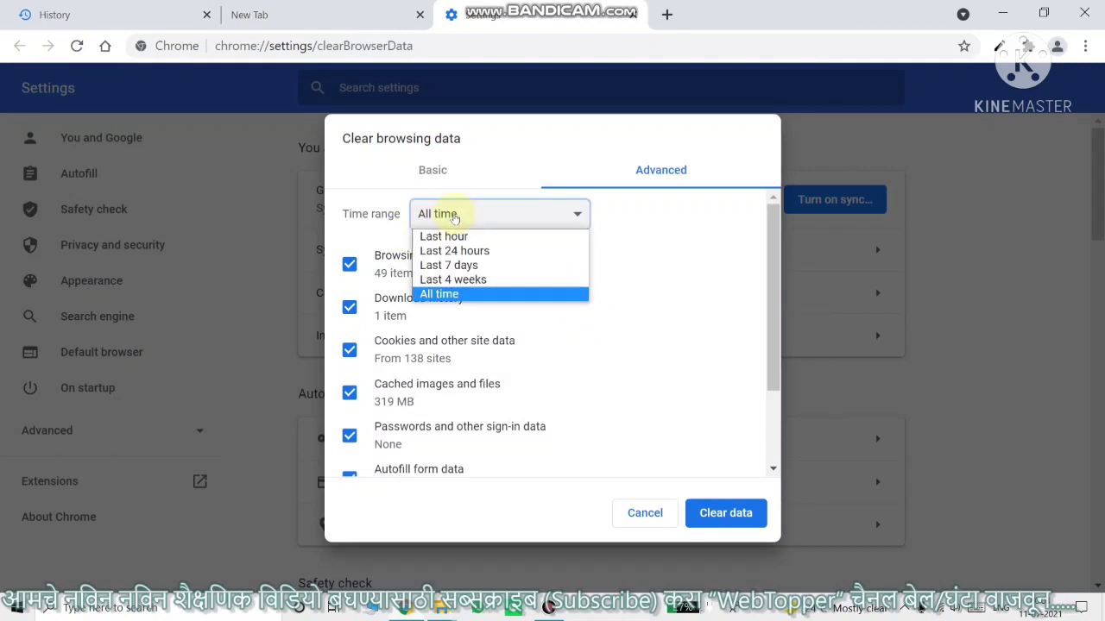
{"action": "left_click", "coordinate": [452, 296]}
{"action": "scroll", "coordinate": [666, 378], "scroll_direction": "down", "scroll_amount": 3}
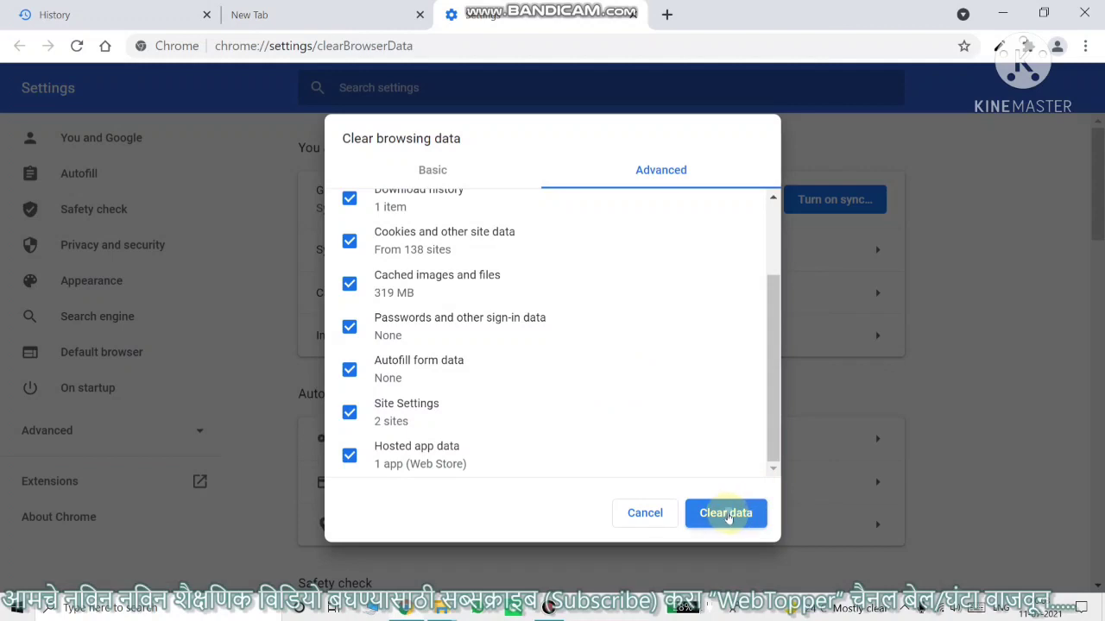
{"action": "left_click", "coordinate": [729, 516]}
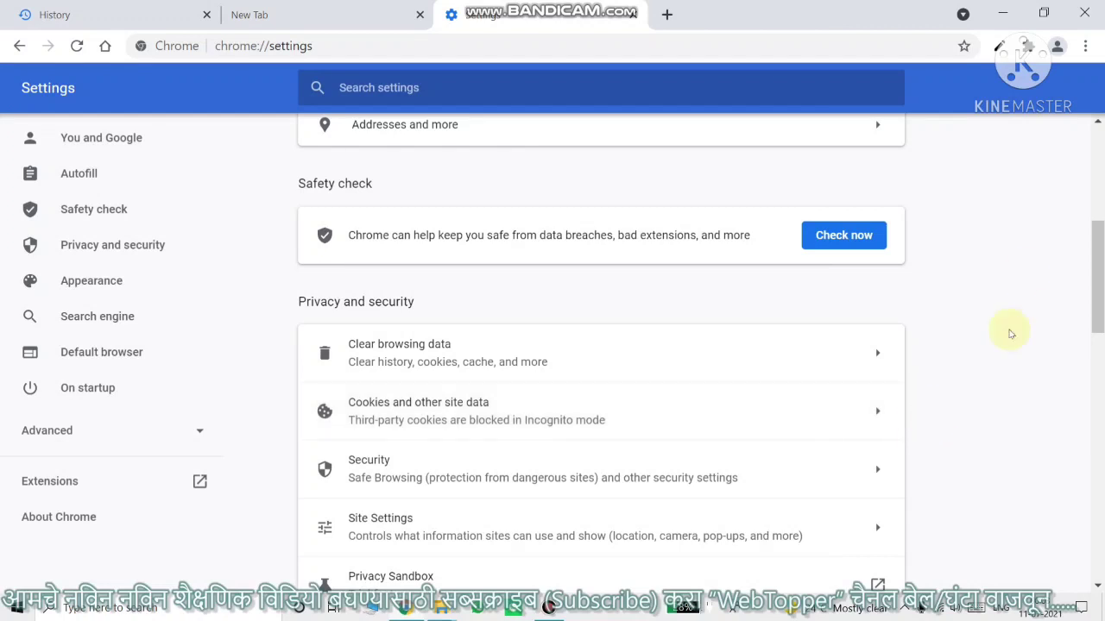
Close the Settings tab and reopen the browsing history page from a new tab to check it.
{"action": "left_click", "coordinate": [631, 18]}
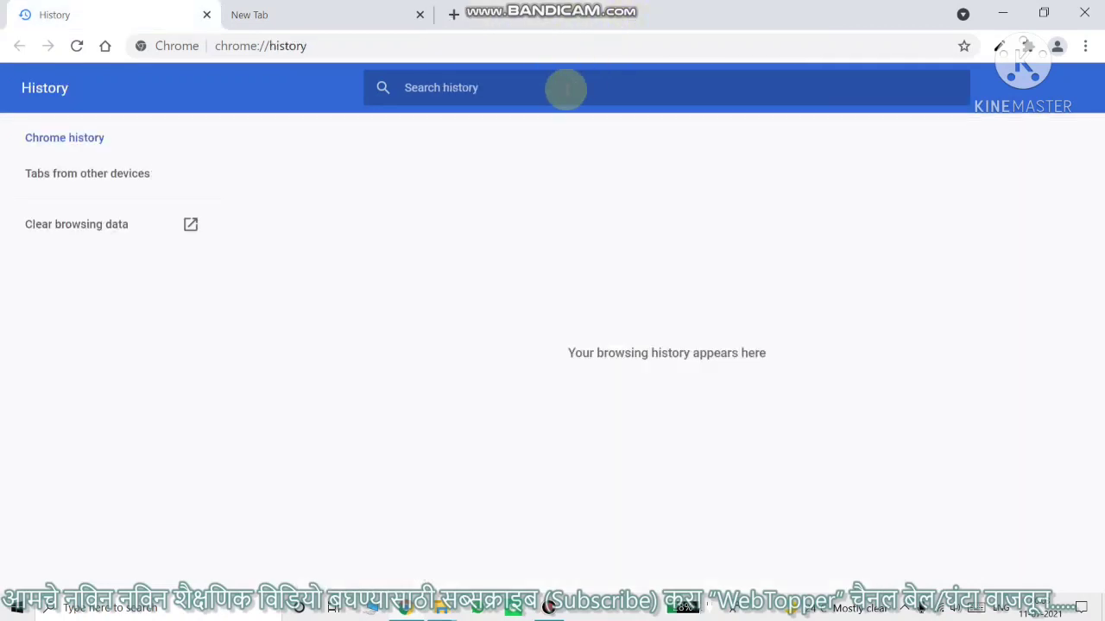
{"action": "left_click", "coordinate": [455, 15]}
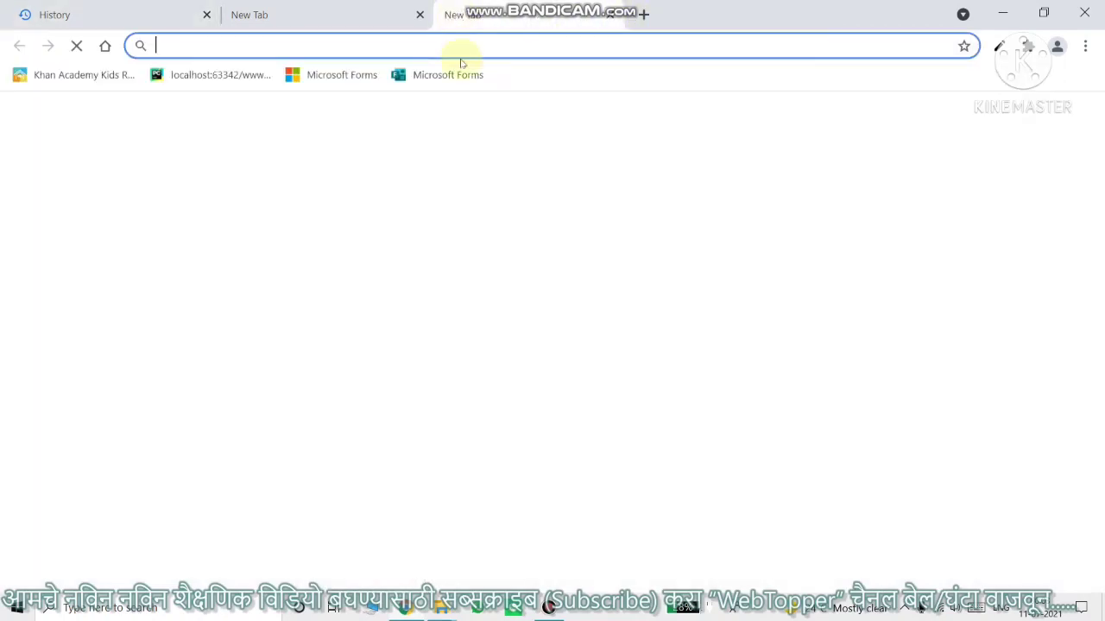
{"action": "left_click", "coordinate": [1085, 45]}
{"action": "mouse_move", "coordinate": [952, 143]}
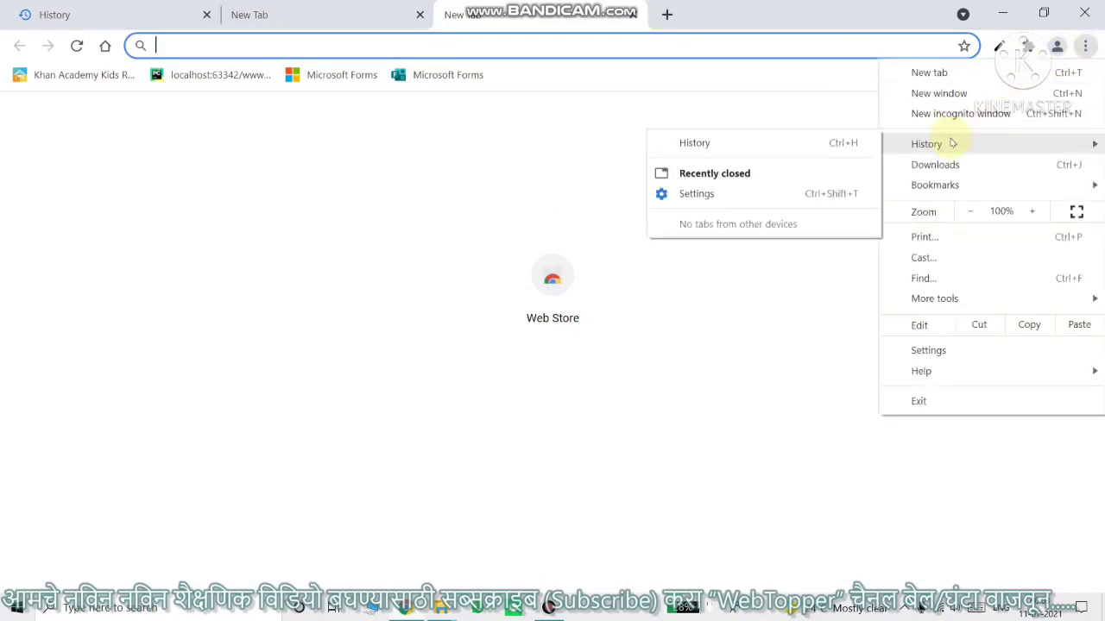
{"action": "left_click", "coordinate": [766, 143]}
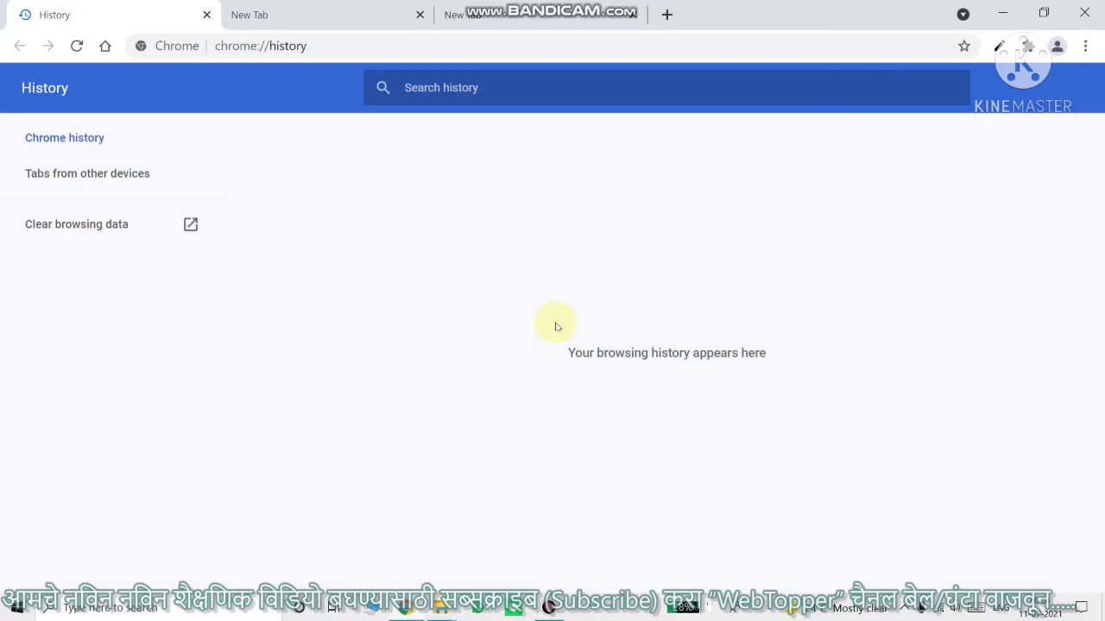
Close both New Tab pages, keeping only the History tab open.
{"action": "left_click", "coordinate": [363, 50]}
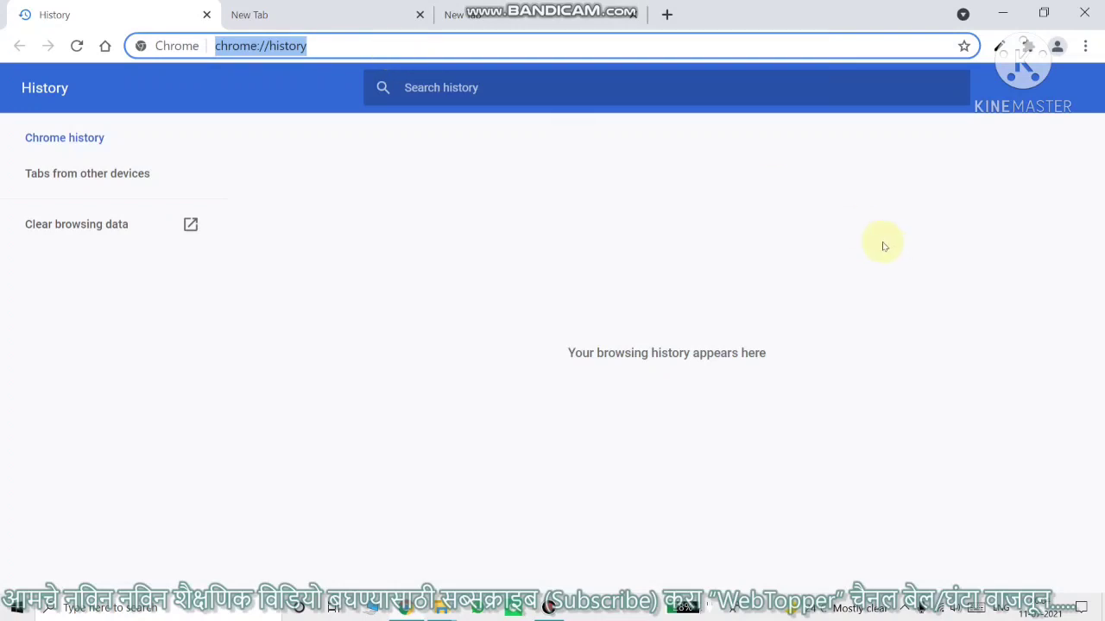
{"action": "left_click", "coordinate": [388, 13]}
{"action": "left_click", "coordinate": [420, 14]}
{"action": "left_click", "coordinate": [418, 15]}
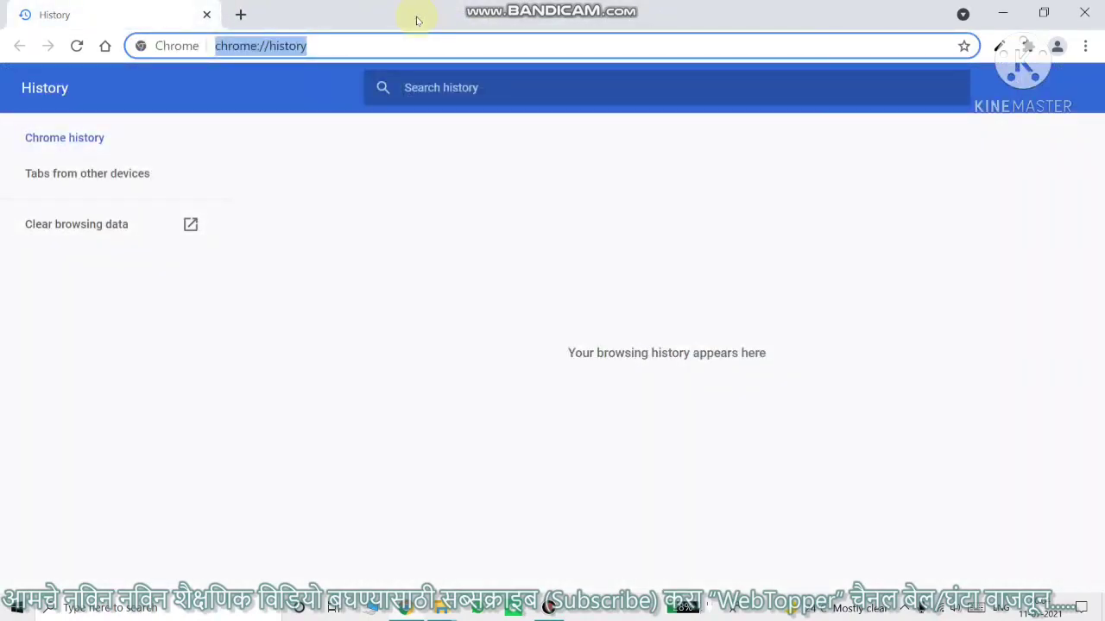